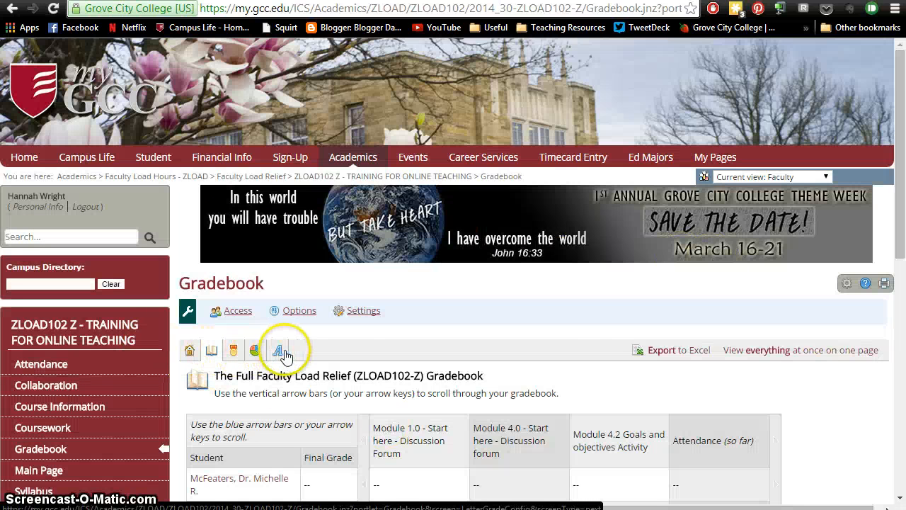
Step: Show the guest students in the full gradebook view
scroll(554, 368, down, 4)
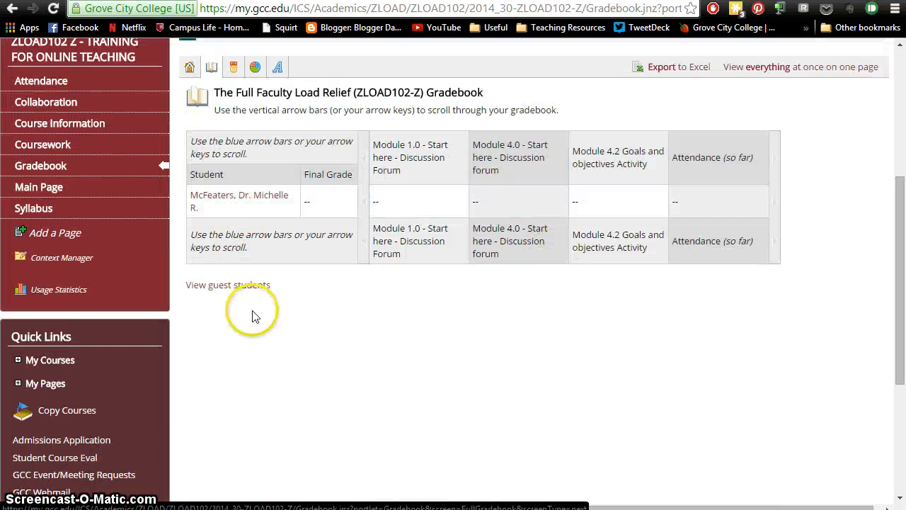
click(243, 285)
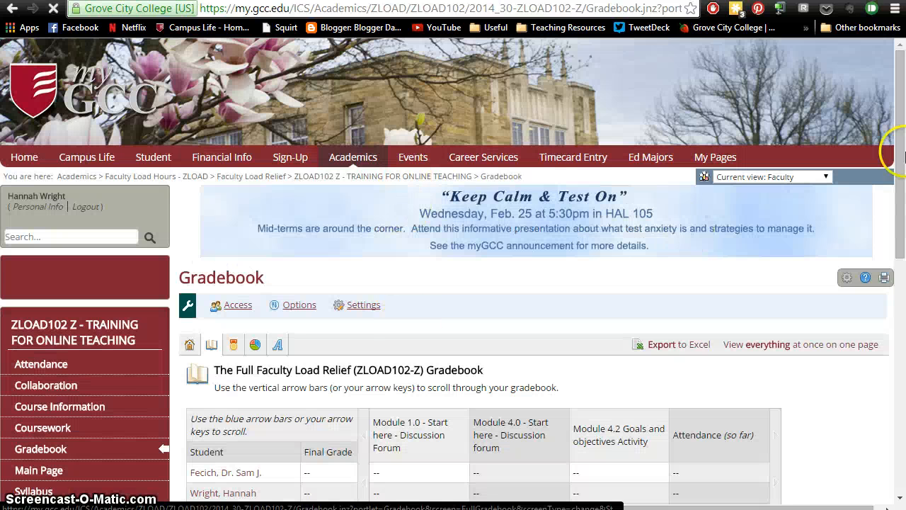
Step: Open the gradebook evaluations and start a new evaluation named Class Partcipation
drag(890, 151, 888, 276)
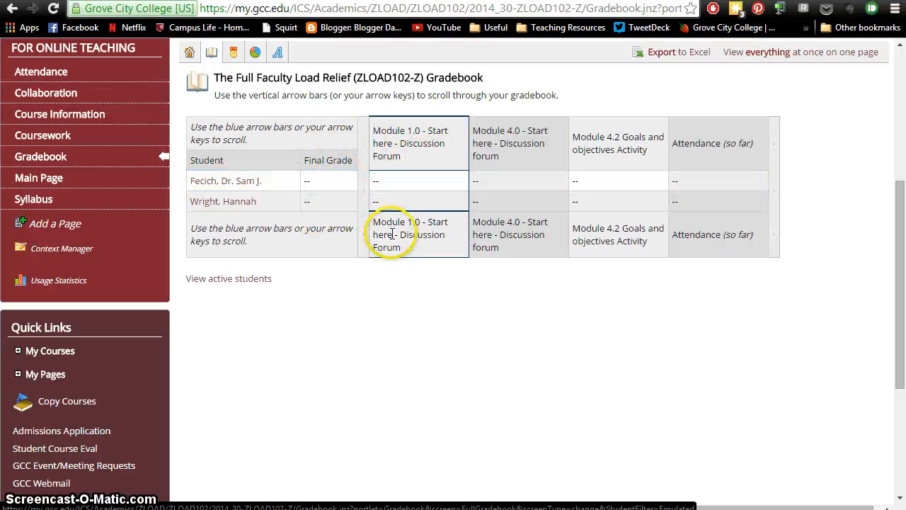
drag(900, 201, 899, 178)
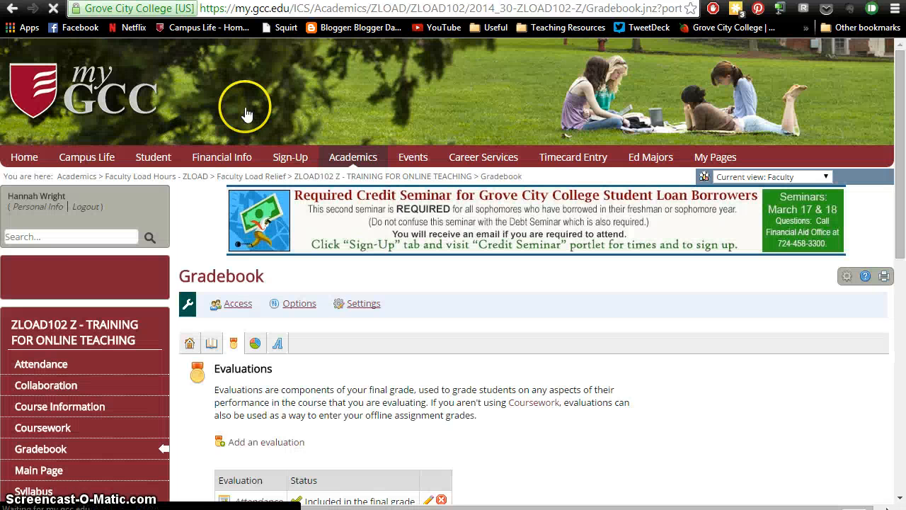
drag(901, 131, 885, 229)
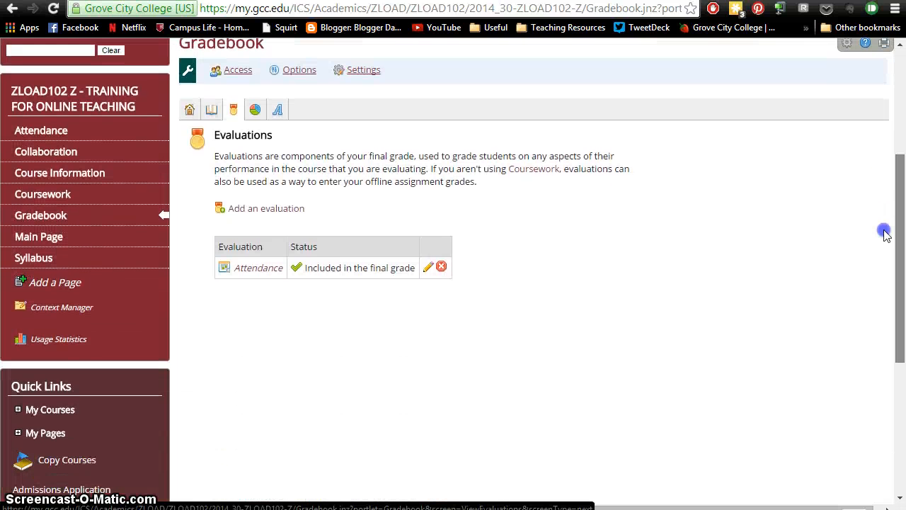
click(259, 202)
click(389, 442)
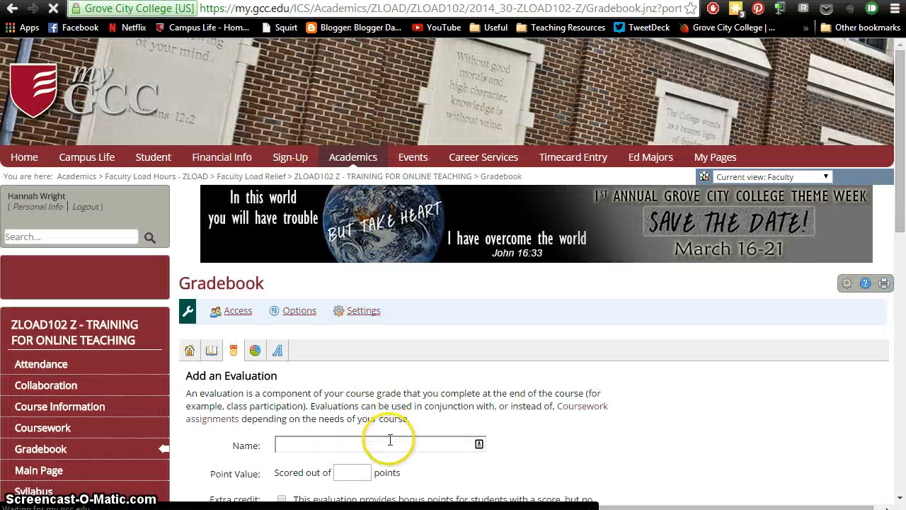
text(Class Partcipation)
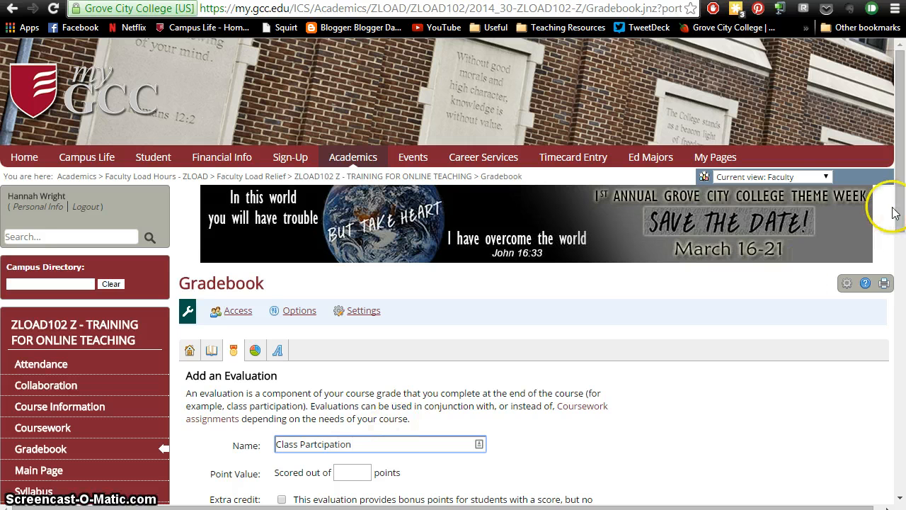
Step: Score the evaluation out of 20 points, hide it from students until graded, and save it
drag(899, 204, 891, 333)
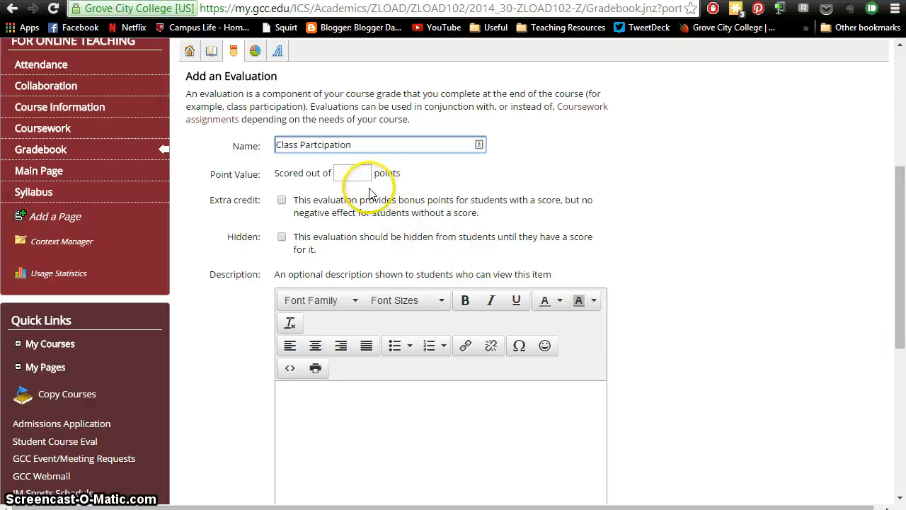
click(356, 172)
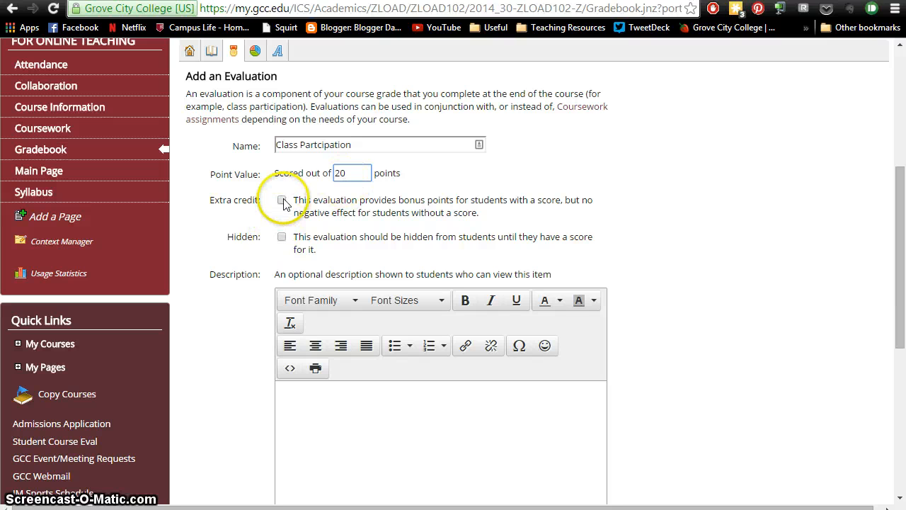
click(281, 241)
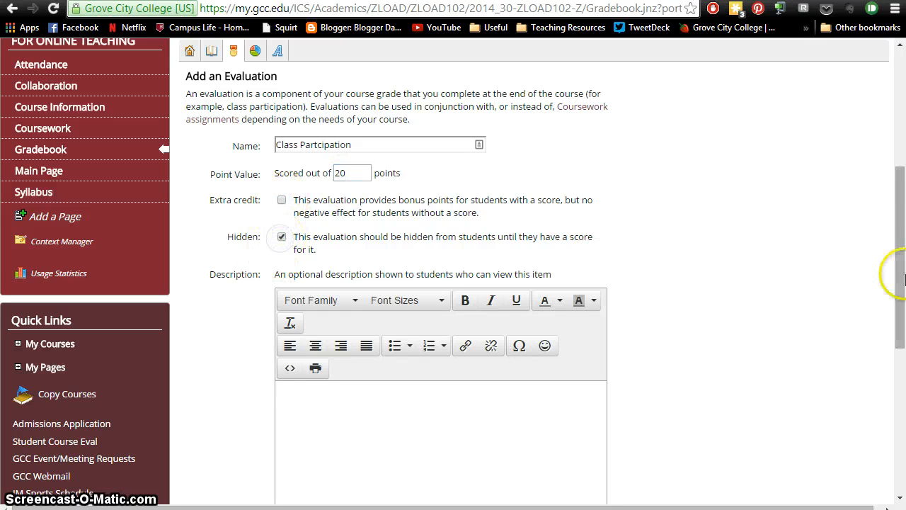
drag(903, 225, 886, 284)
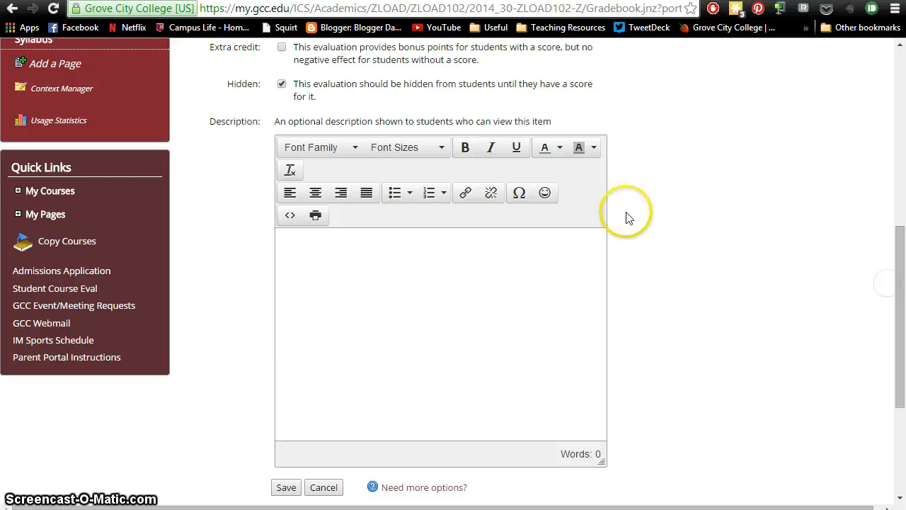
drag(900, 333, 900, 419)
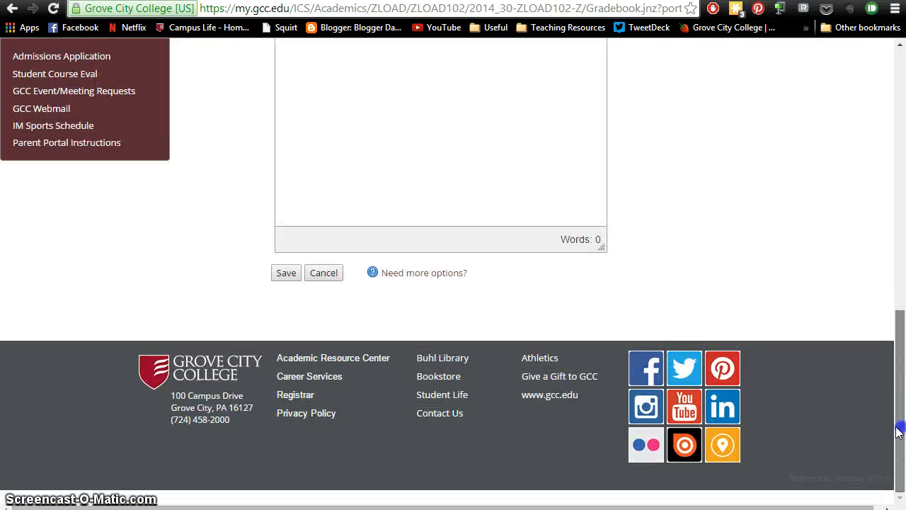
click(286, 274)
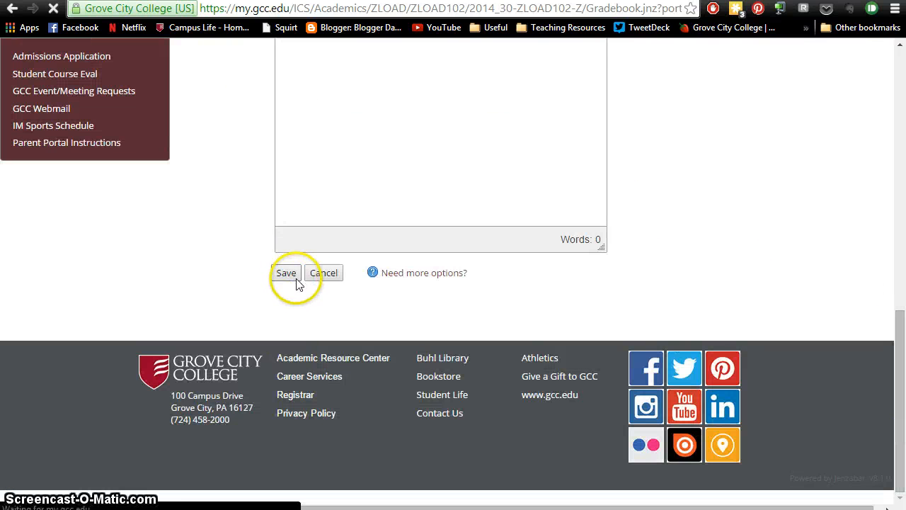
Step: Exclude the Attendance evaluation from the final grade
drag(899, 146, 884, 251)
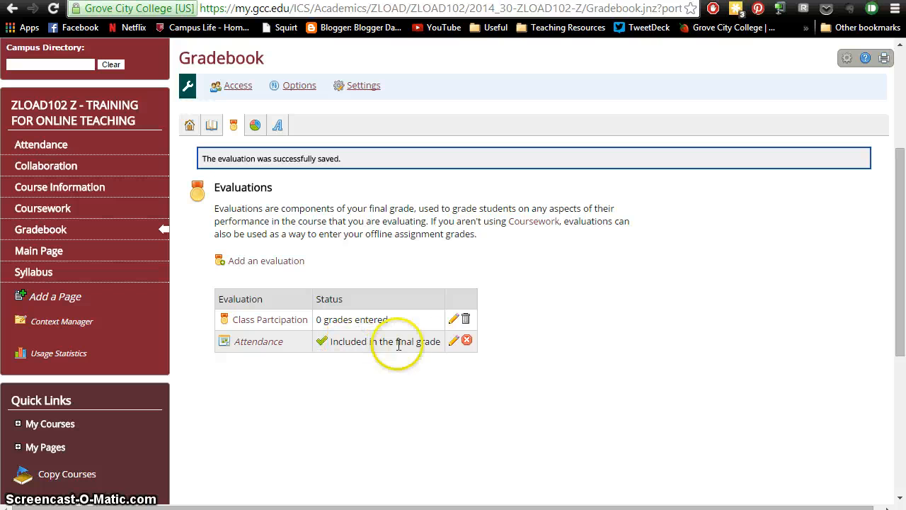
click(467, 342)
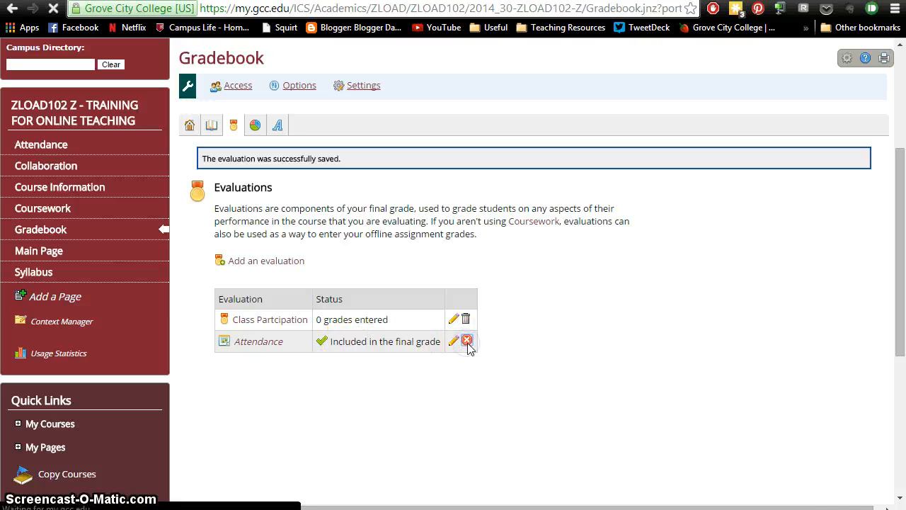
drag(895, 177, 893, 267)
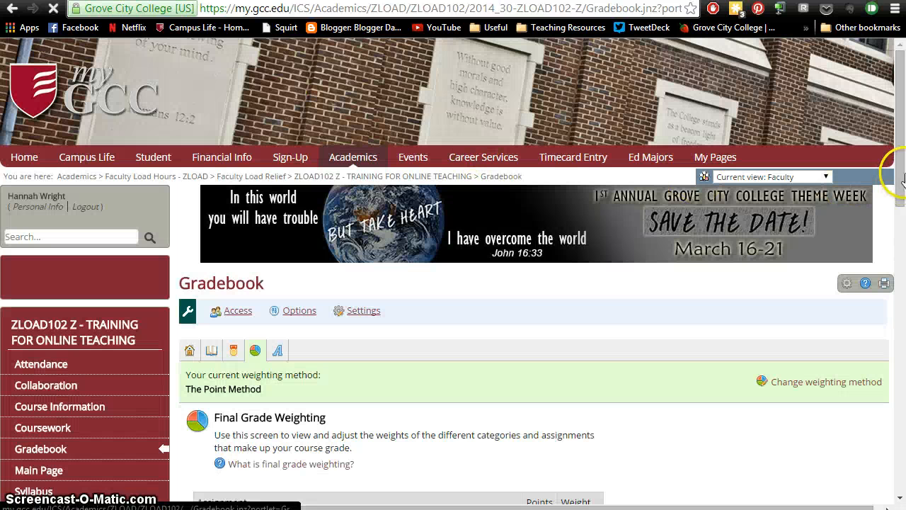
Step: Review the final grade weighting method options, then return to the Final Grade Weighting screen
drag(903, 155, 897, 265)
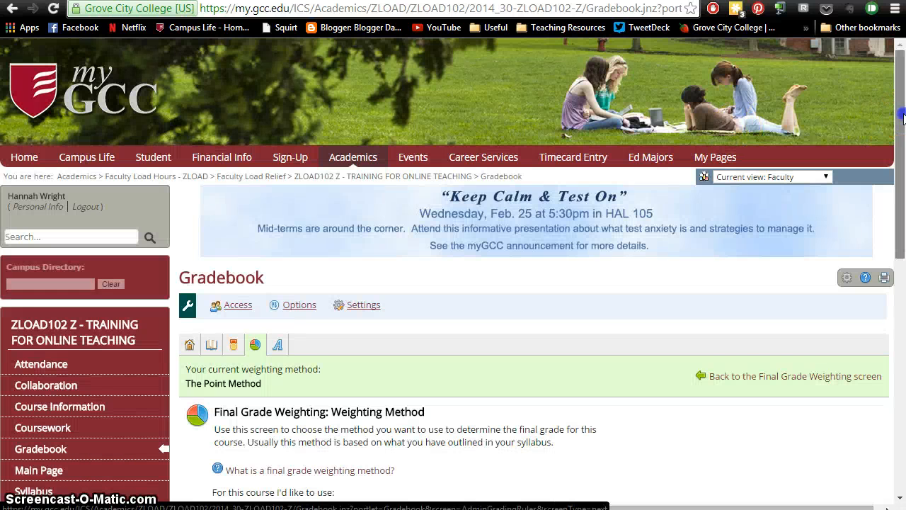
scroll(895, 163, down, 3)
drag(895, 162, 904, 272)
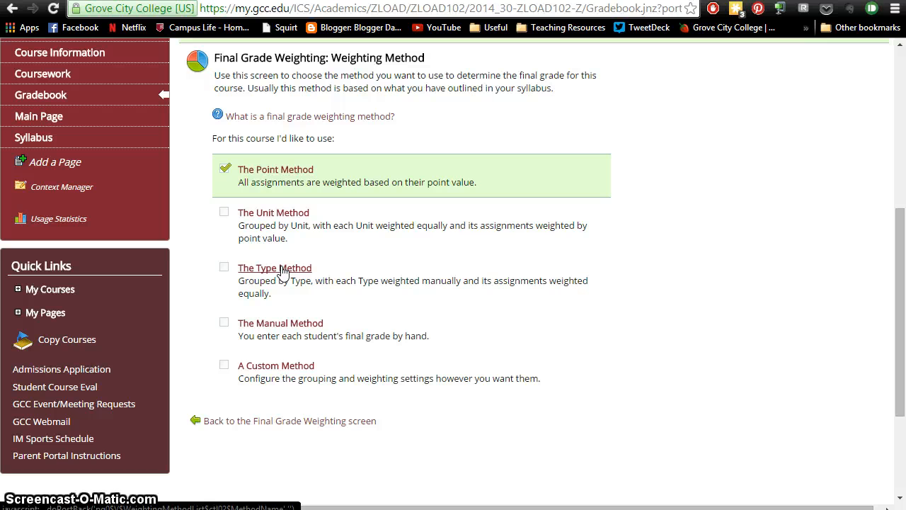
click(333, 421)
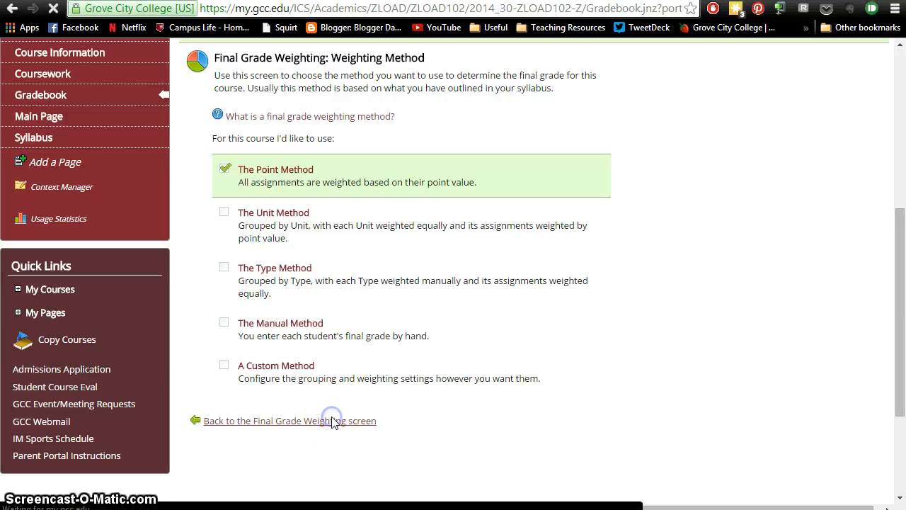
Step: Examine the option for dropping each student's lowest scores without changing it
drag(896, 158, 900, 325)
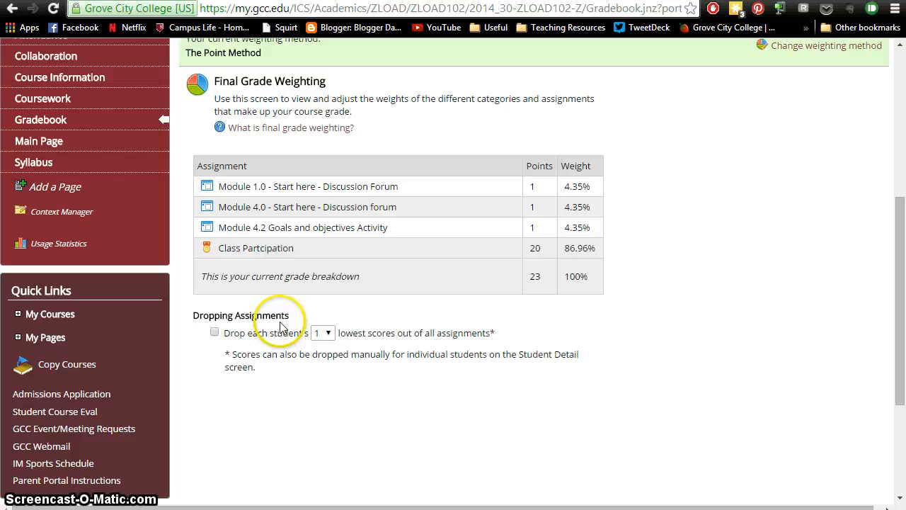
click(320, 333)
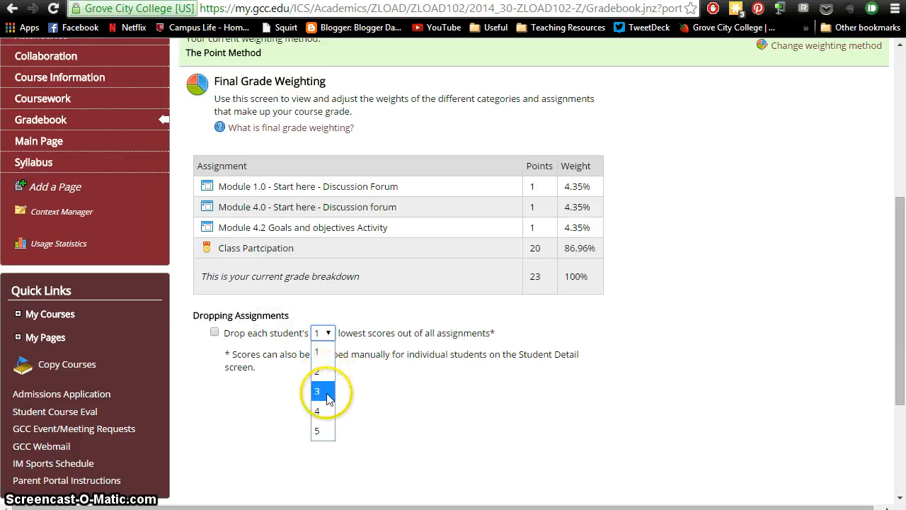
click(332, 333)
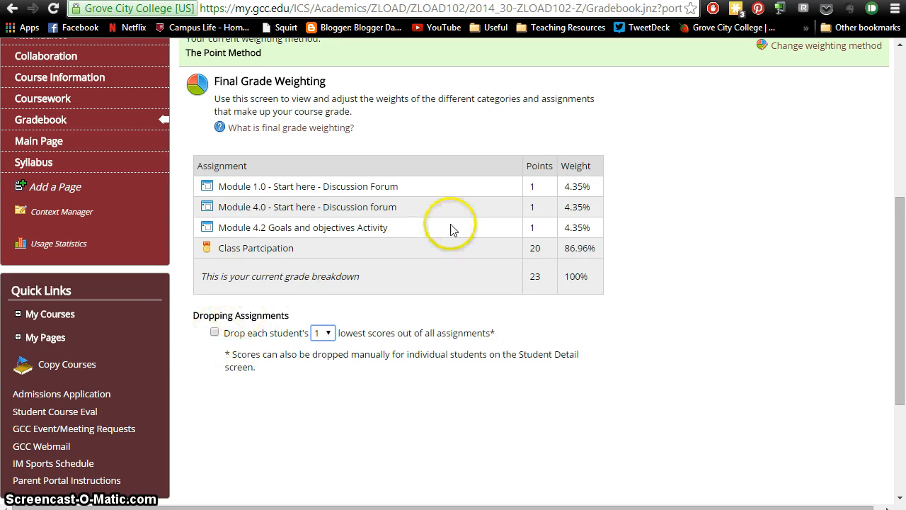
drag(900, 284, 900, 281)
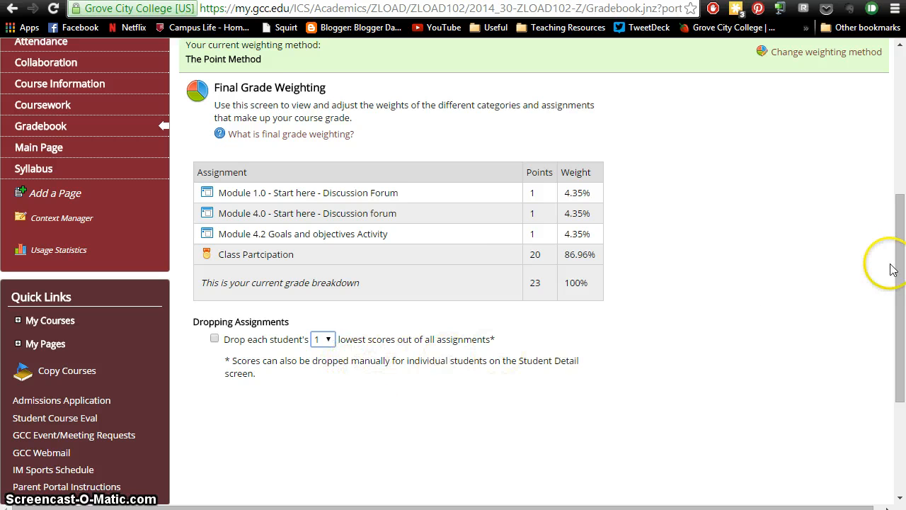
drag(892, 255, 896, 208)
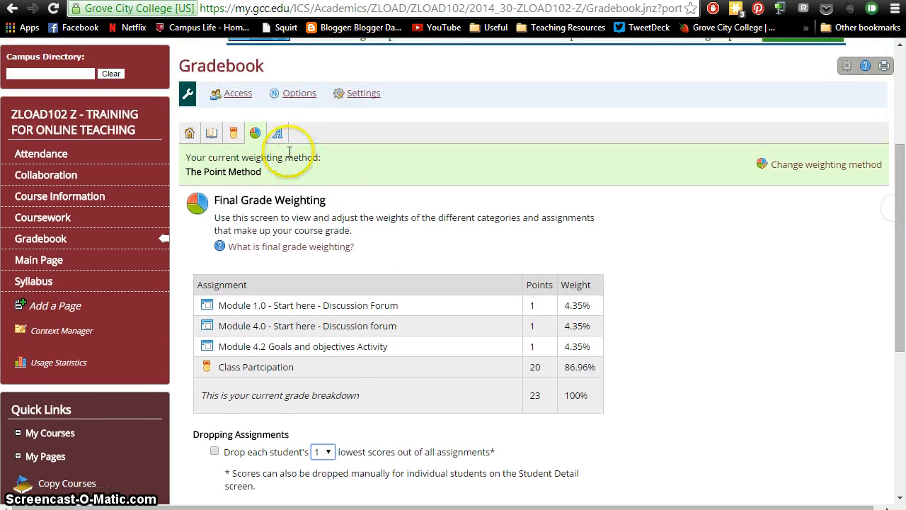
Step: In Letter Grade Configuration, switch the grade scale to Basic ABCDF and confirm the change
click(278, 133)
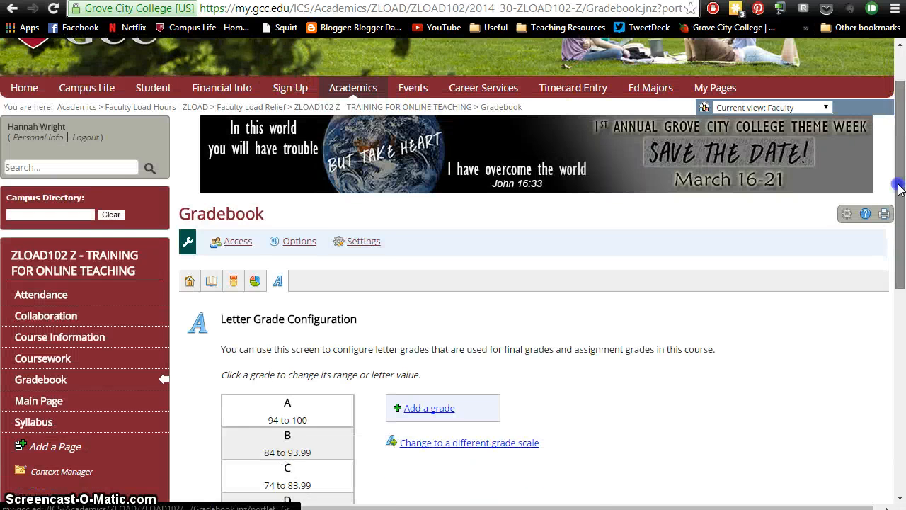
drag(896, 185, 894, 246)
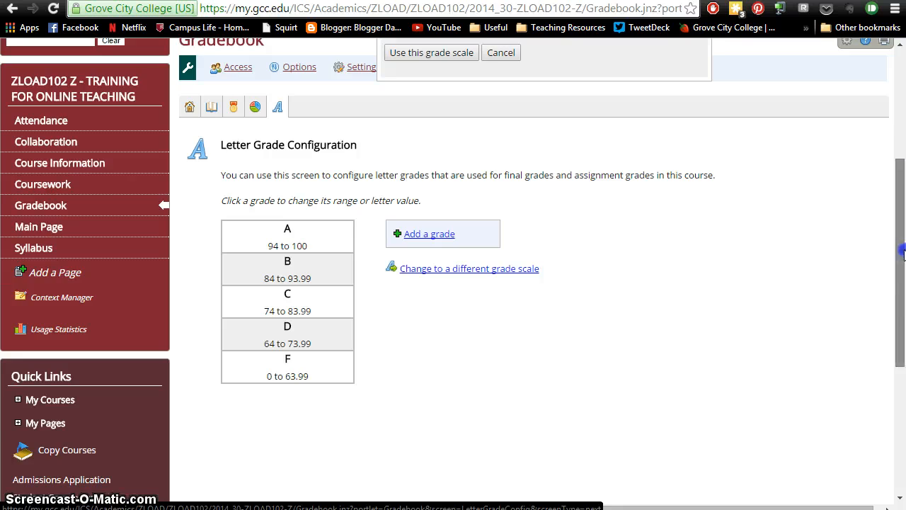
scroll(898, 261, up, 3)
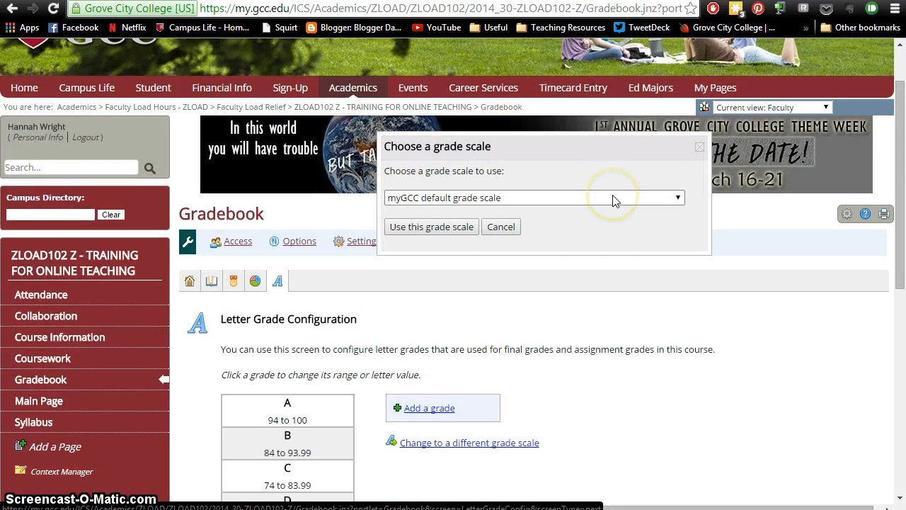
click(615, 201)
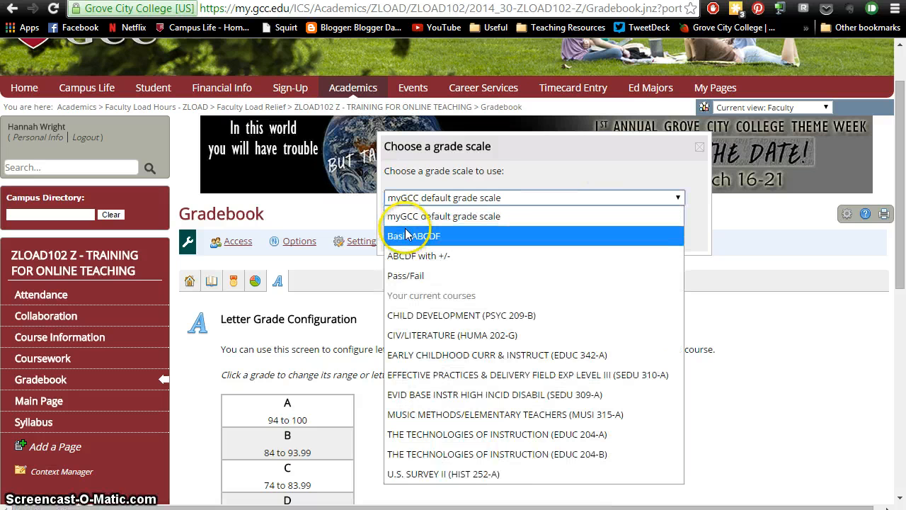
click(405, 239)
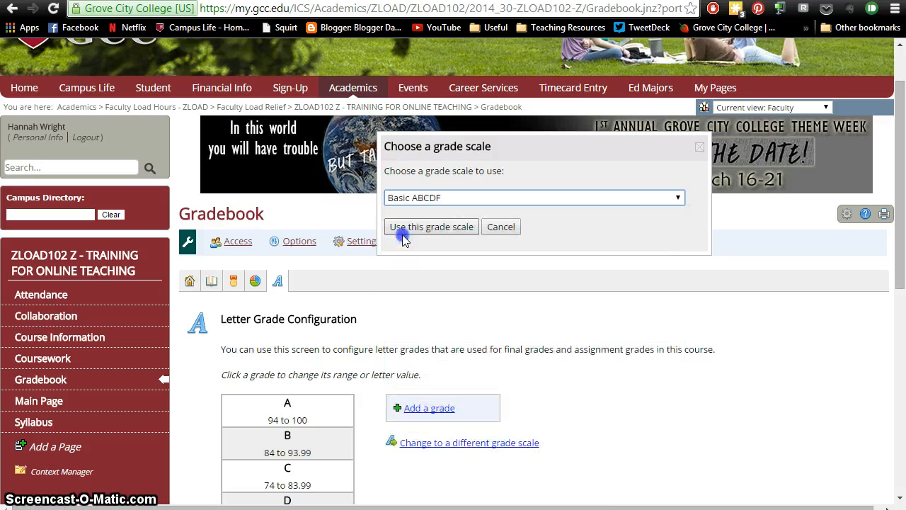
click(460, 228)
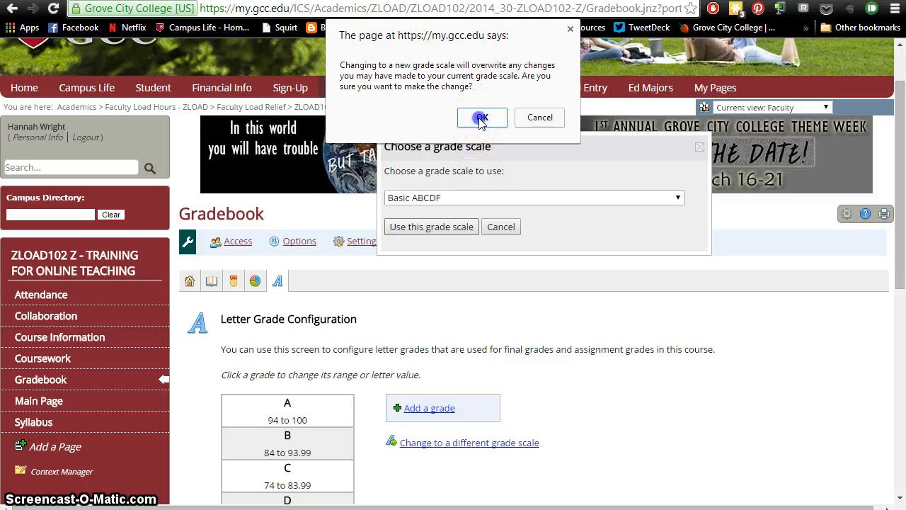
click(481, 120)
Step: Return to the gradebook home and open the first guest student's grade details
drag(897, 144, 890, 205)
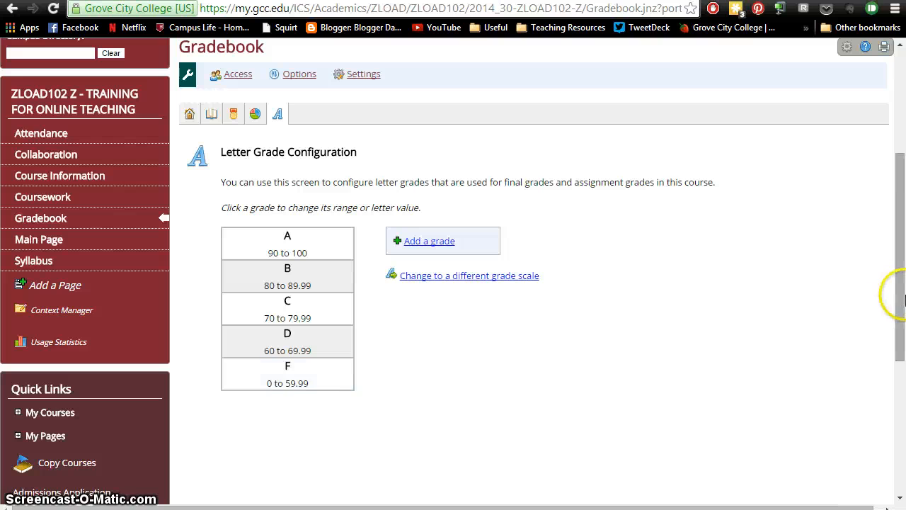
scroll(903, 293, up, 1)
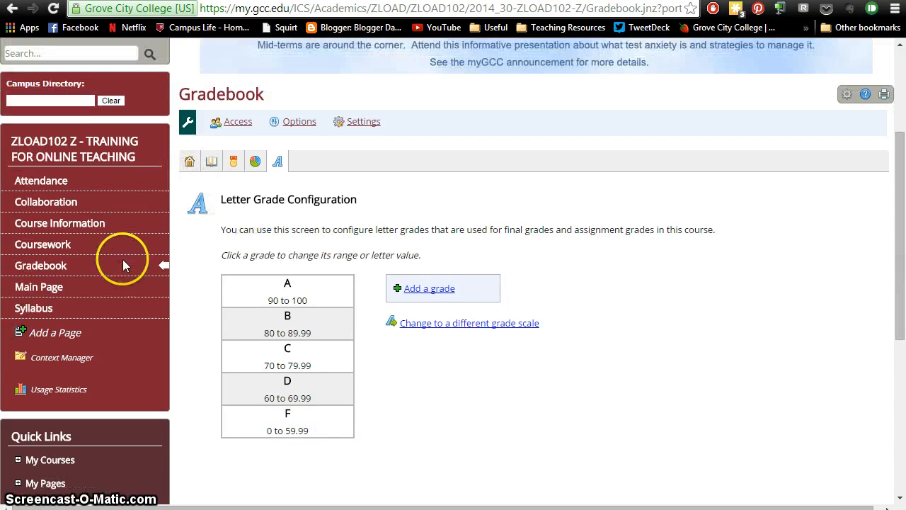
click(40, 267)
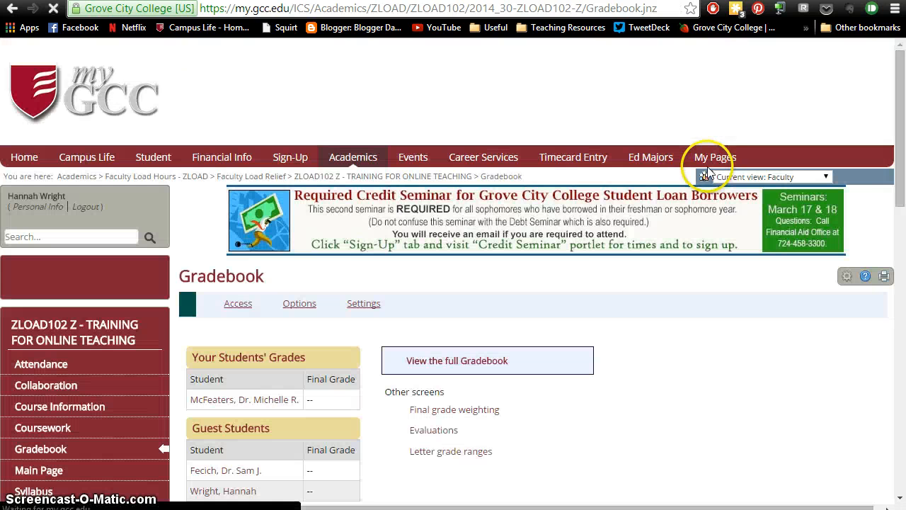
scroll(900, 145, down, 2)
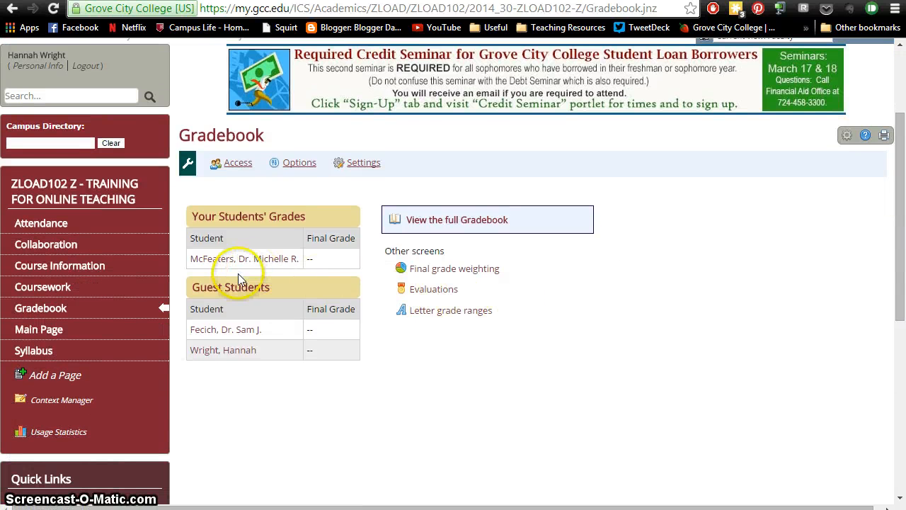
click(214, 329)
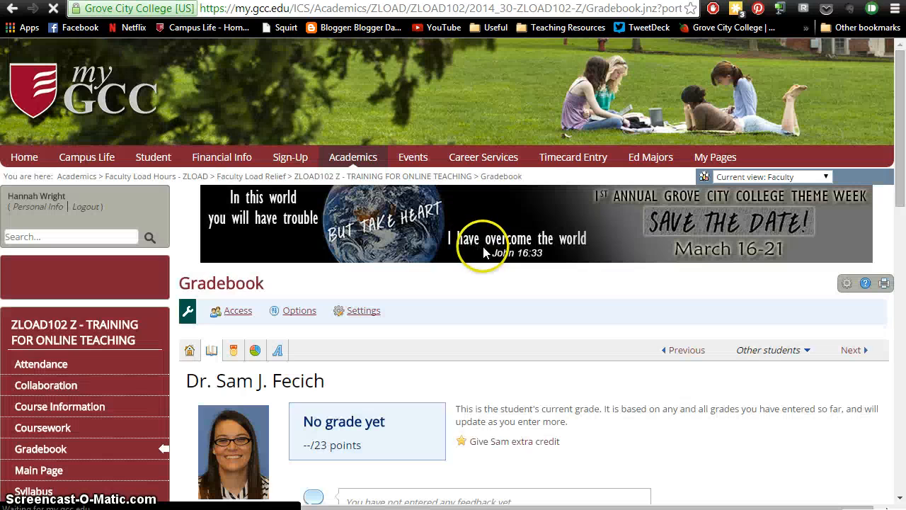
Step: Open the print preview of the student's grade details page and cancel it
click(883, 284)
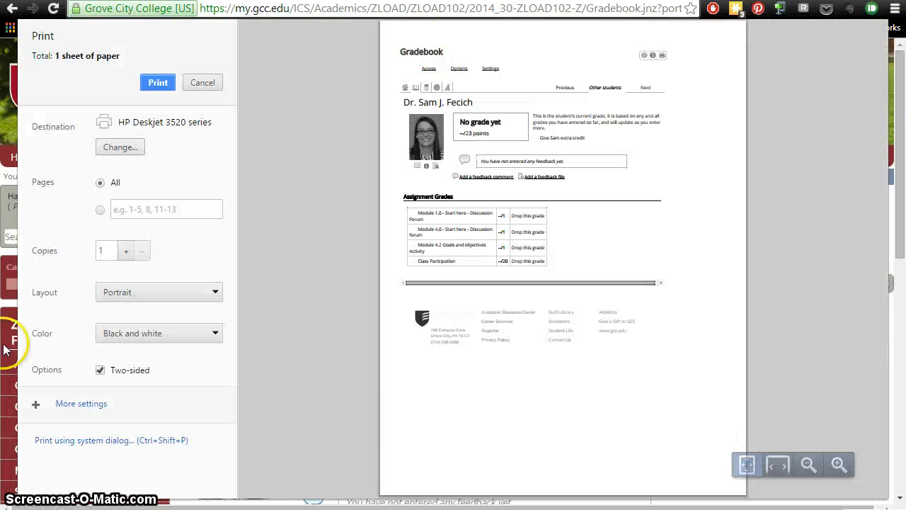
click(204, 83)
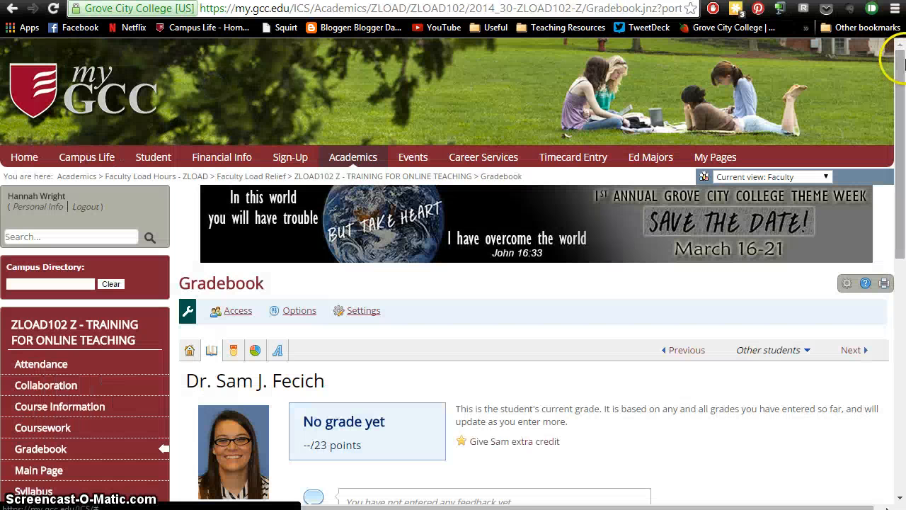
Step: Examine the student's assignment grades list and its drop-grade options, then return to the gradebook home
drag(900, 71, 903, 256)
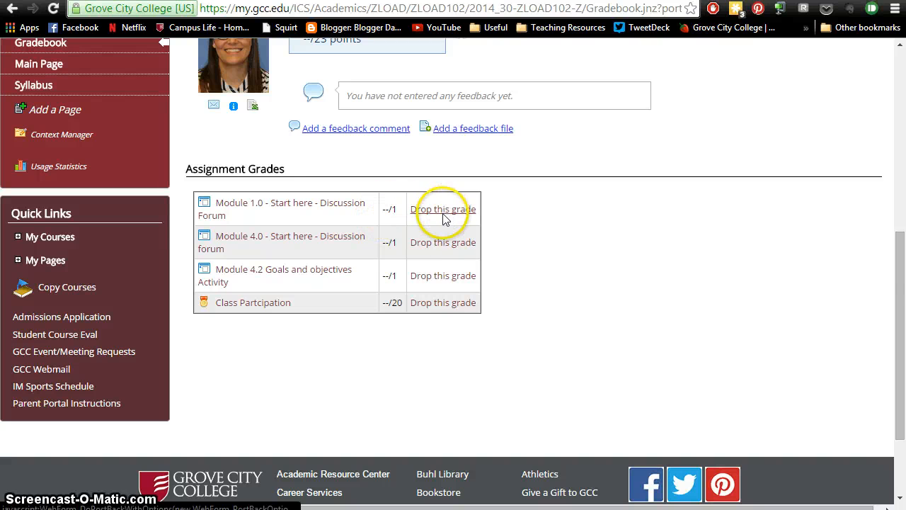
drag(894, 354, 892, 291)
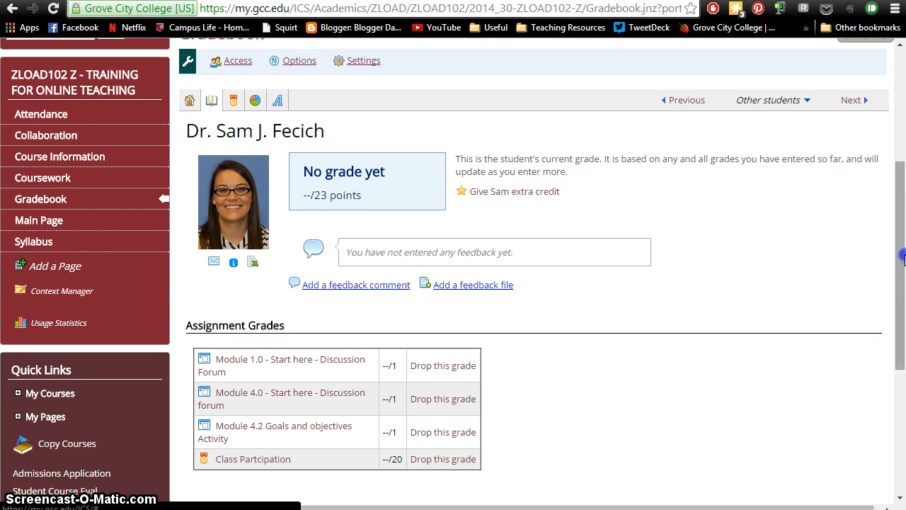
drag(903, 256, 903, 241)
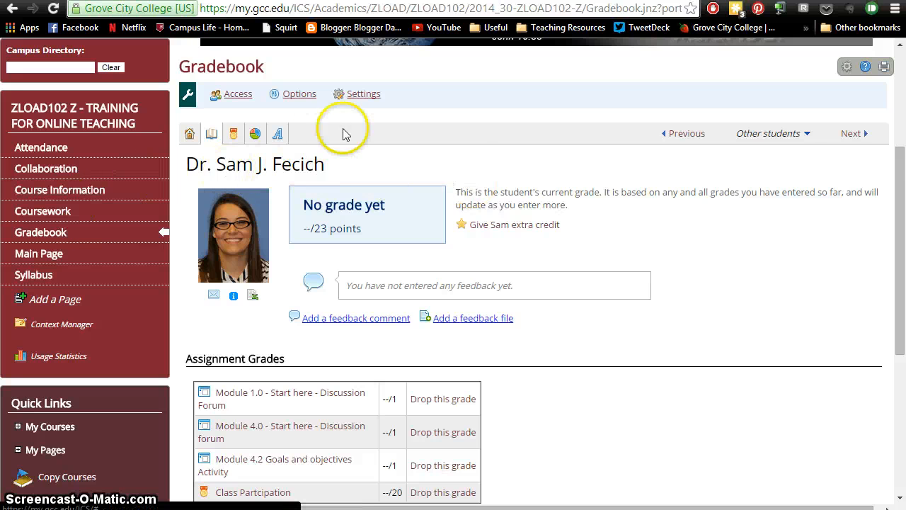
drag(901, 154, 902, 136)
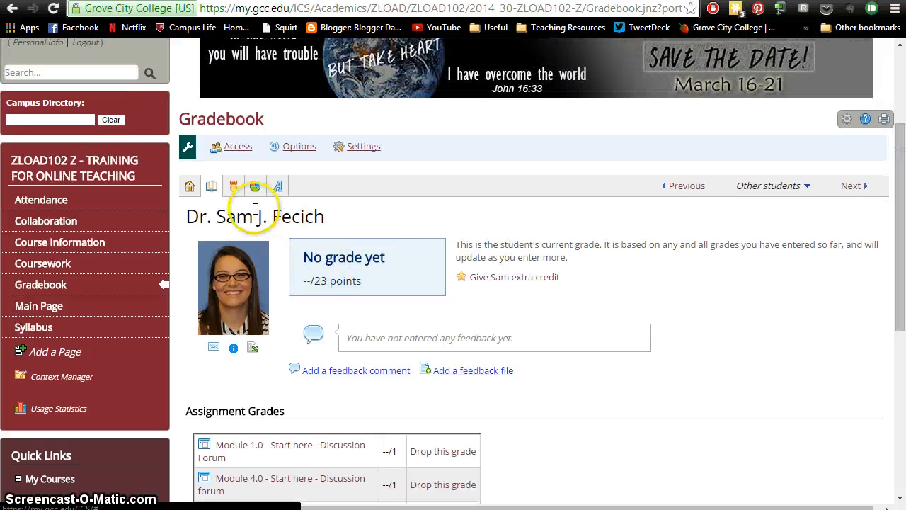
click(60, 283)
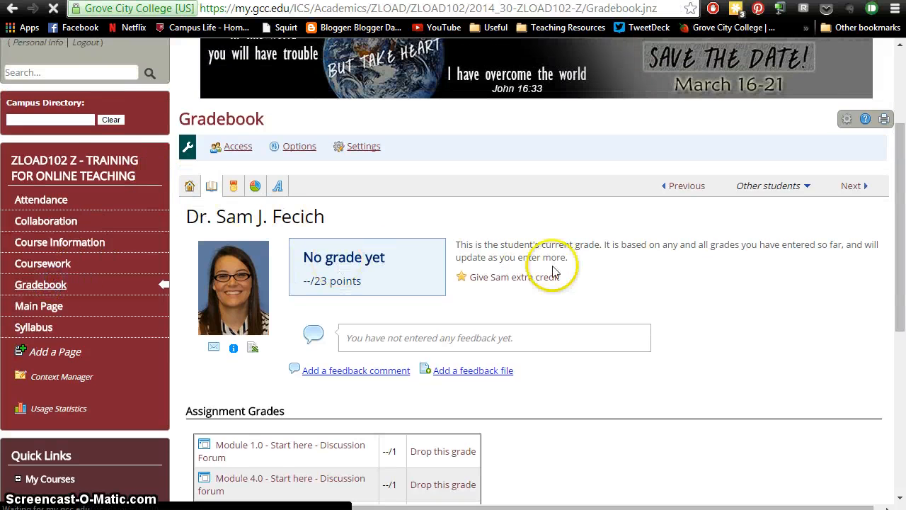